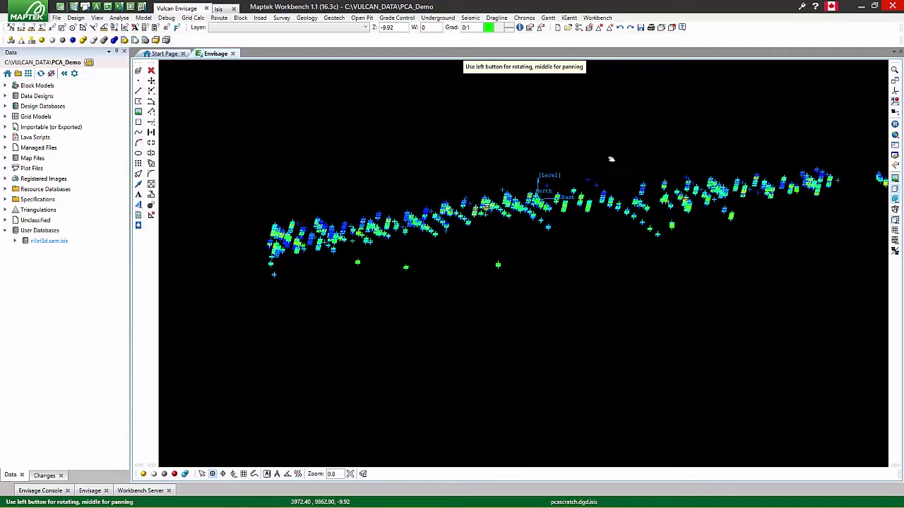
# Step: Open Principal Component Analysis, create scenario A and choose nilat3d.sam.isis as the input file
pyautogui.click(307, 17)
pyautogui.moveTo(292, 145)
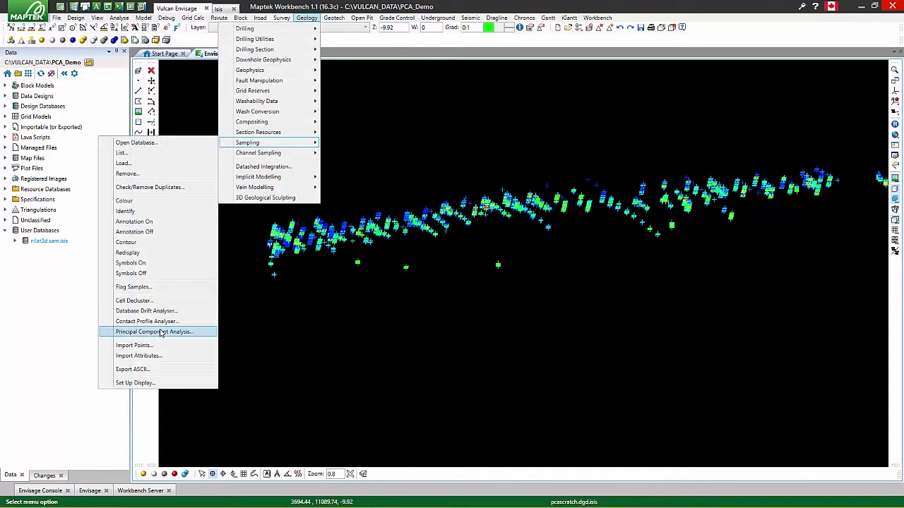
pyautogui.click(236, 334)
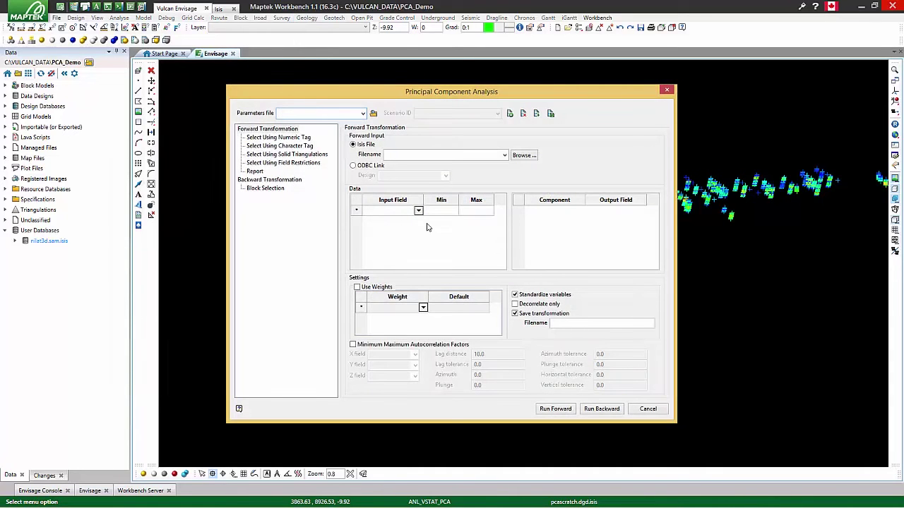
pyautogui.write('a.mvt.spec')
pyautogui.click(509, 114)
pyautogui.click(443, 267)
pyautogui.click(504, 154)
pyautogui.click(421, 165)
# Step: Set the four input fields to NI, FE, SIO2 and MGO
pyautogui.click(419, 211)
pyautogui.click(418, 211)
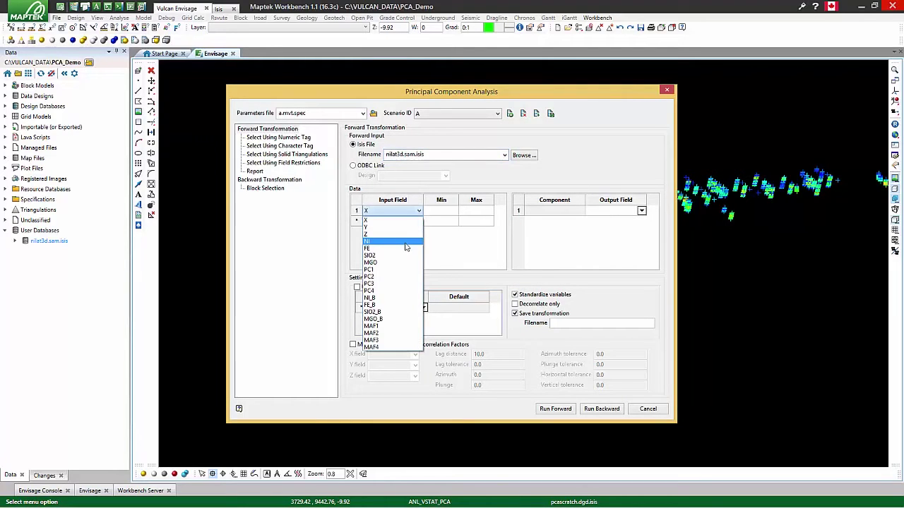
pyautogui.click(395, 241)
pyautogui.click(418, 220)
pyautogui.click(418, 220)
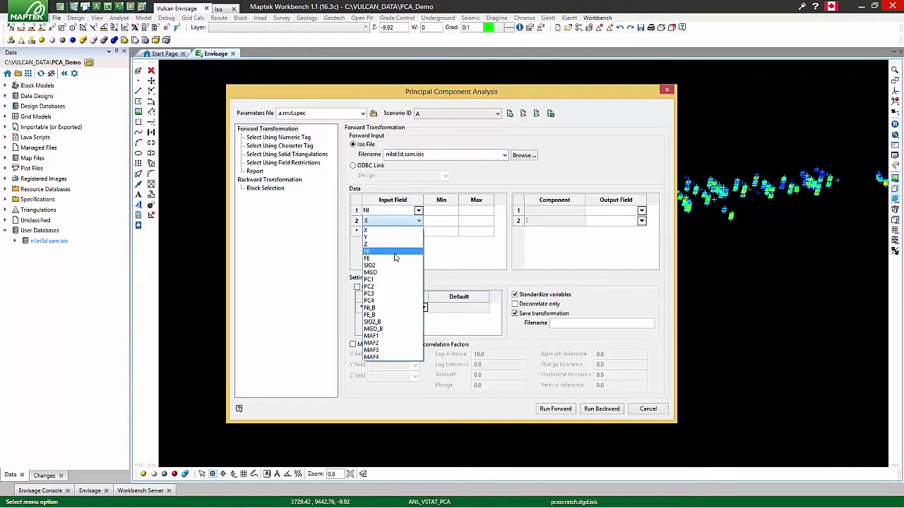
pyautogui.click(396, 258)
pyautogui.click(418, 231)
pyautogui.click(419, 231)
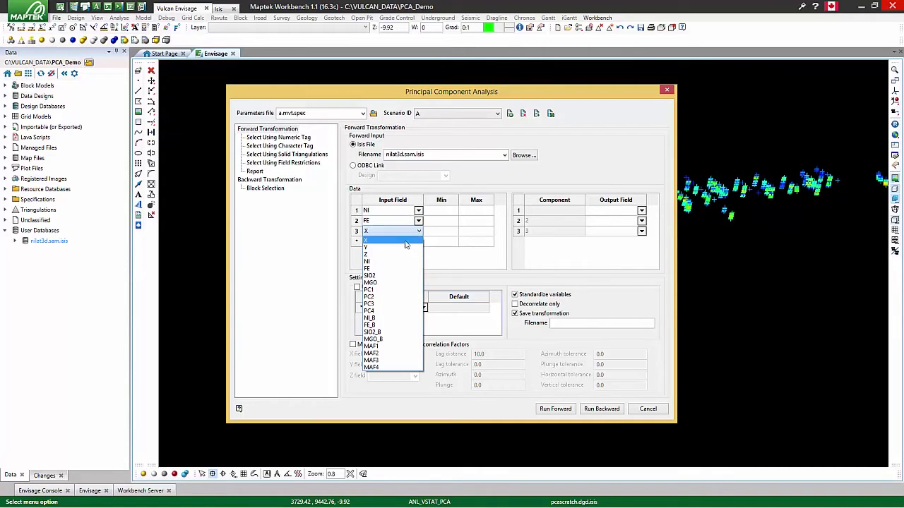
pyautogui.click(386, 277)
pyautogui.click(418, 242)
pyautogui.click(418, 242)
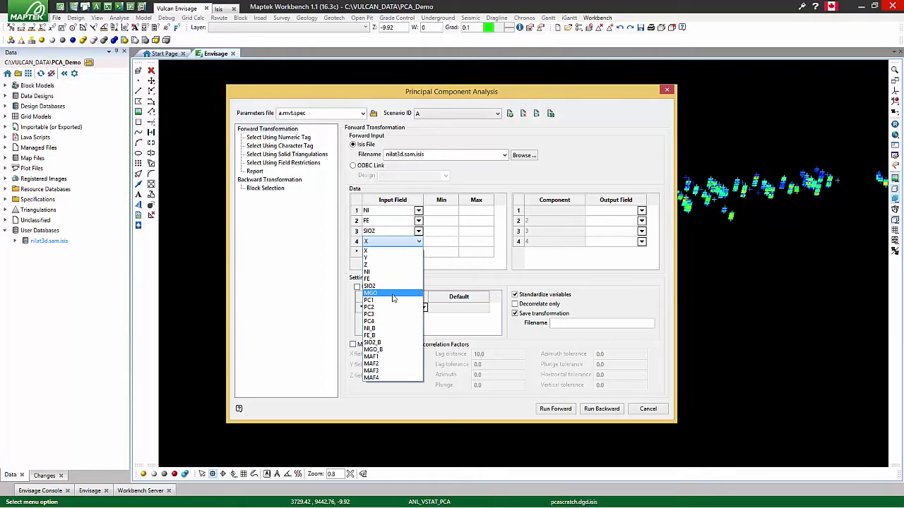
pyautogui.click(393, 294)
# Step: Store components 1–4 in PC1–PC4 and name the transformation file 'a'
pyautogui.click(641, 211)
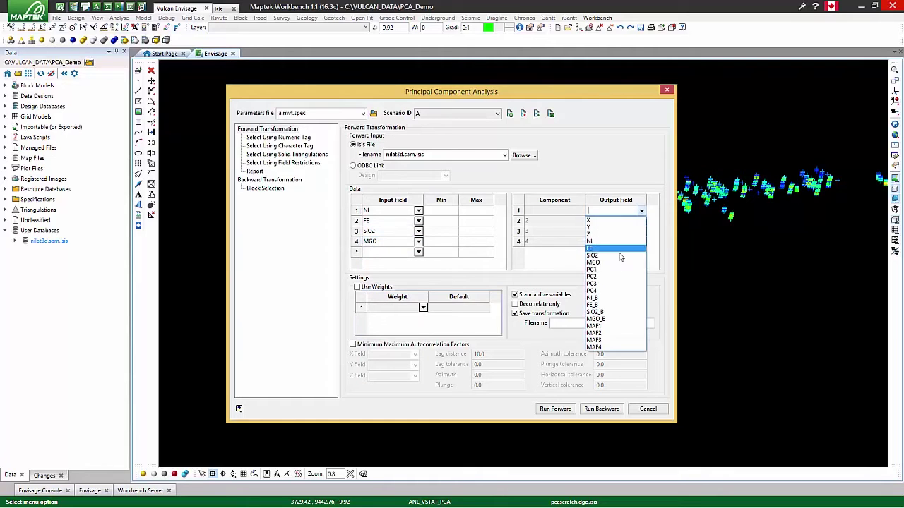
pyautogui.click(638, 221)
pyautogui.click(641, 221)
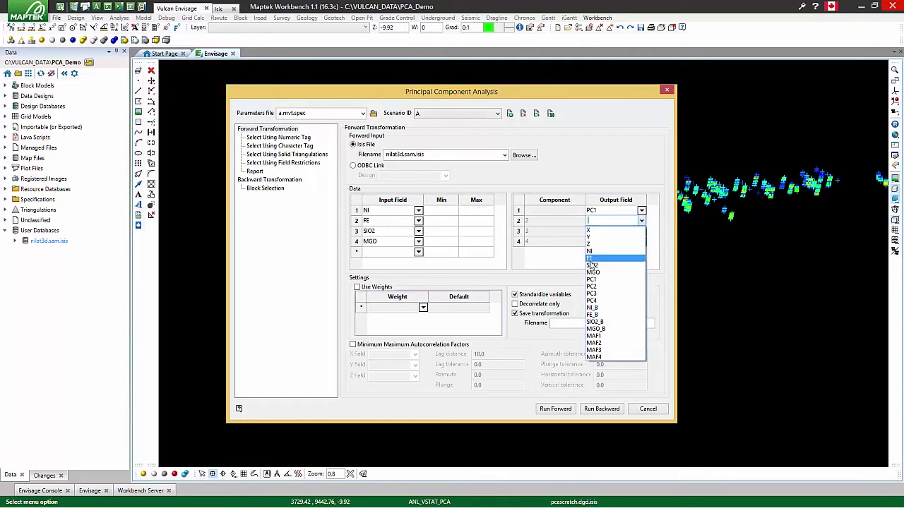
pyautogui.click(614, 283)
pyautogui.click(641, 231)
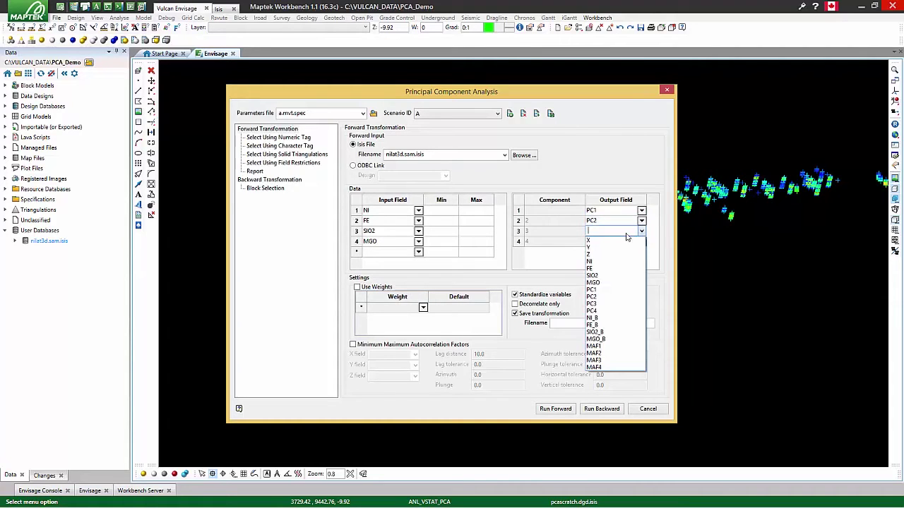
pyautogui.click(605, 288)
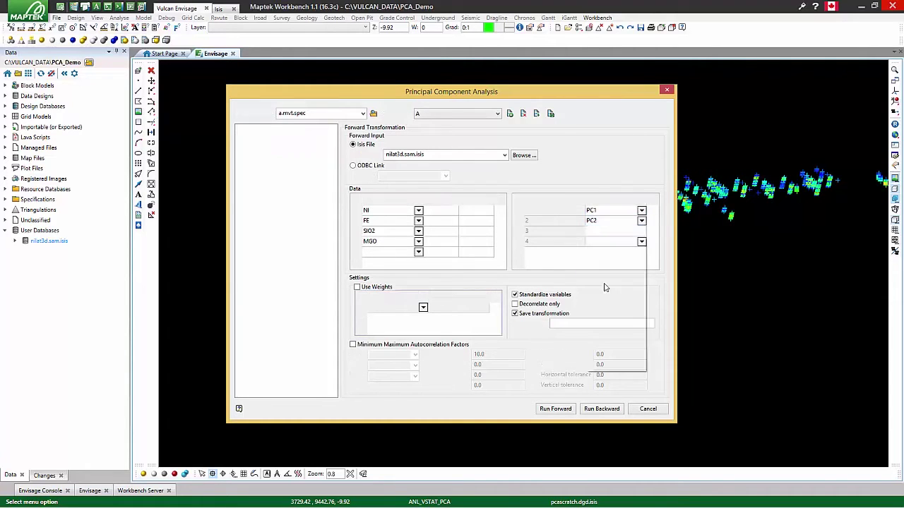
pyautogui.click(641, 241)
pyautogui.click(593, 321)
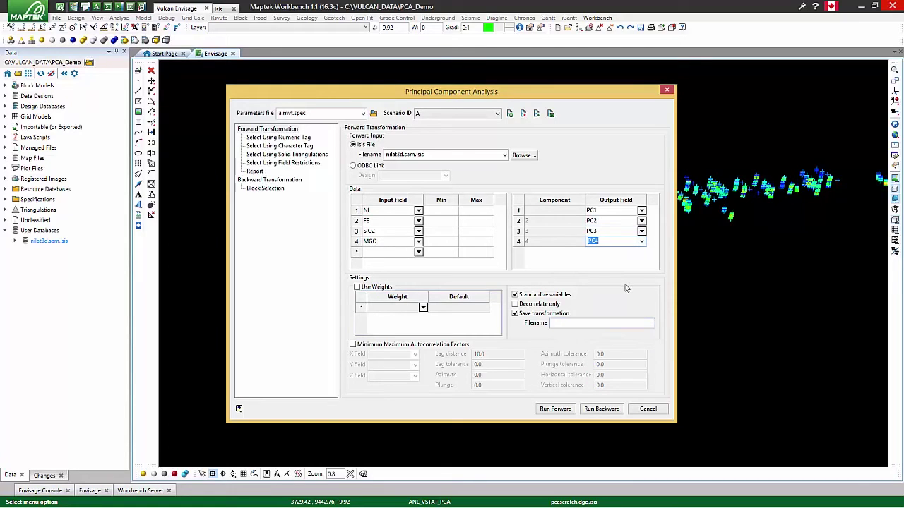
pyautogui.click(625, 288)
pyautogui.write('a')
# Step: Review the sample selection pages and run the forward transformation, giving variances 43.8%, 35.8%, 19.9%, 0.42%
pyautogui.click(268, 137)
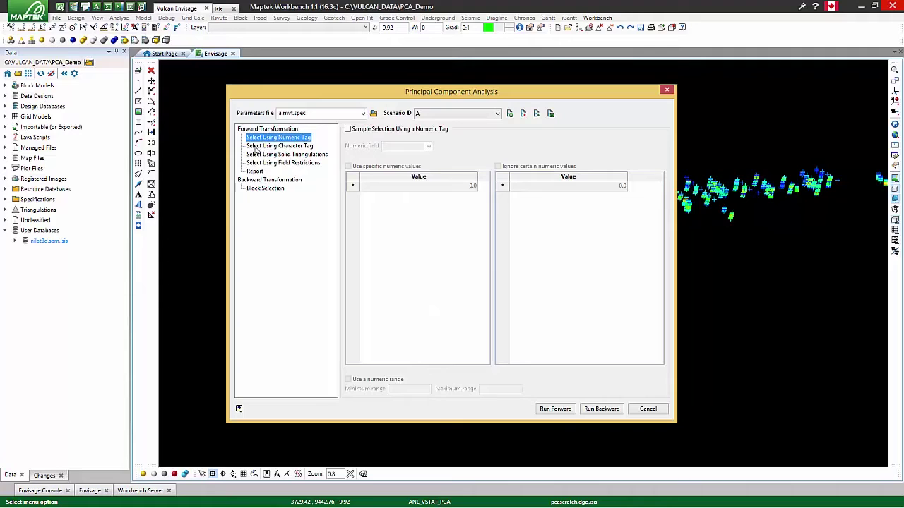
pyautogui.click(258, 155)
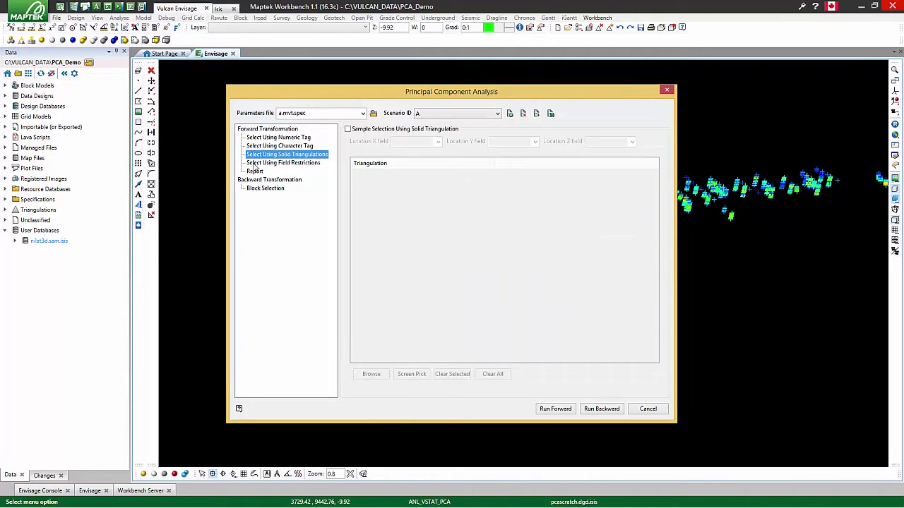
pyautogui.click(269, 163)
pyautogui.click(255, 172)
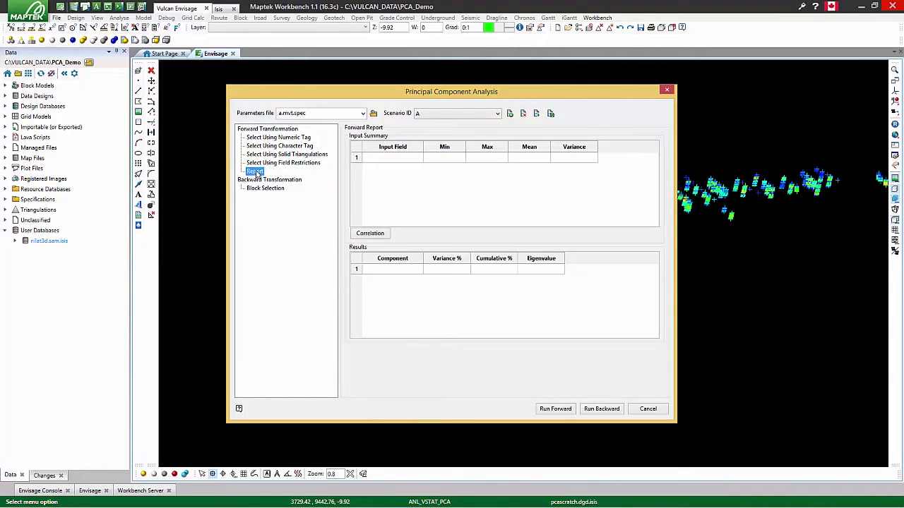
pyautogui.click(560, 409)
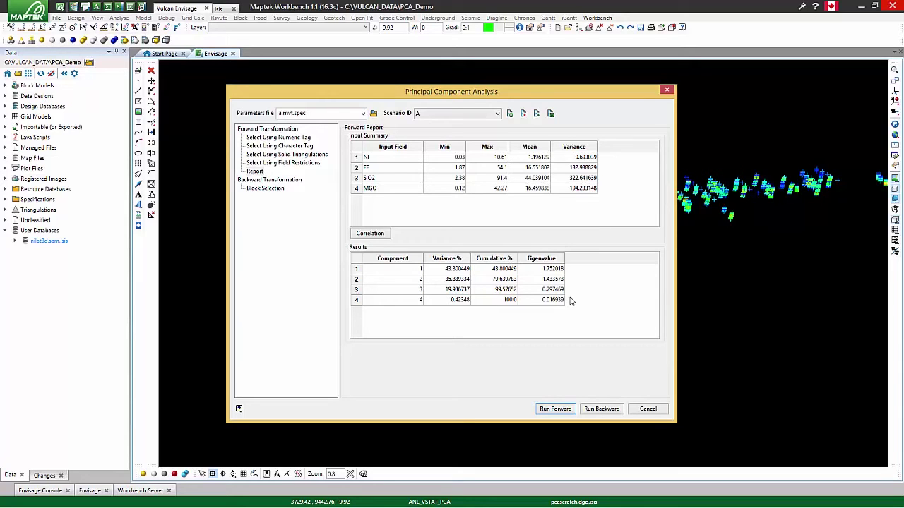
# Step: Close the PCA dialog and inspect the new PC1–PC4 values in the nilat3d.sam.isis SAMPLE table
pyautogui.click(647, 409)
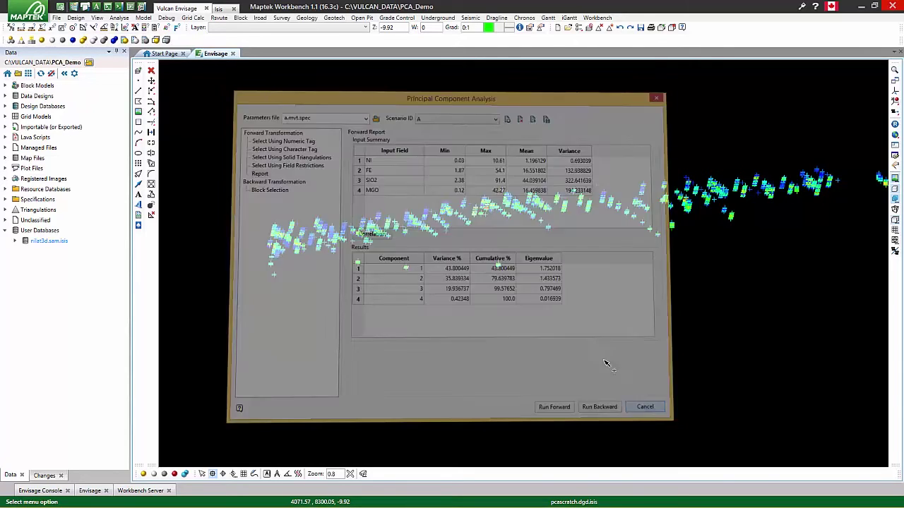
pyautogui.doubleClick(50, 242)
pyautogui.click(173, 76)
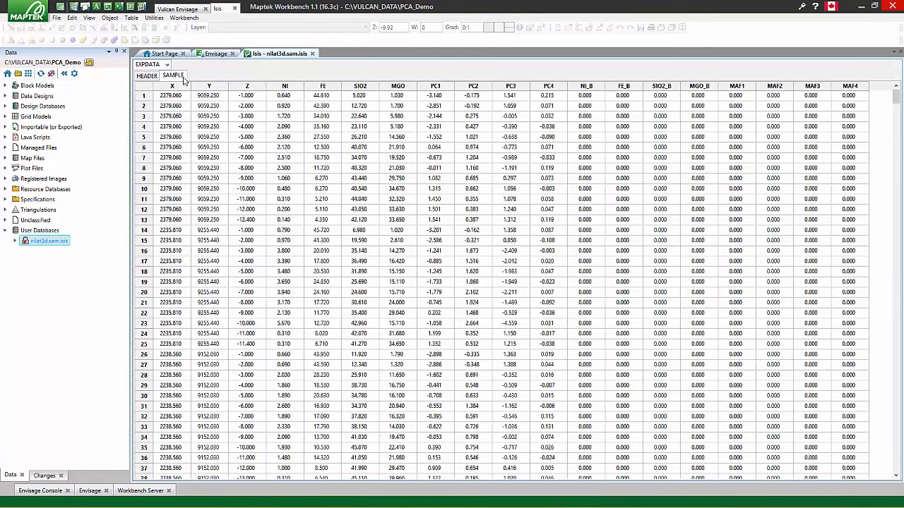
pyautogui.moveTo(444, 99); pyautogui.dragTo(534, 280)
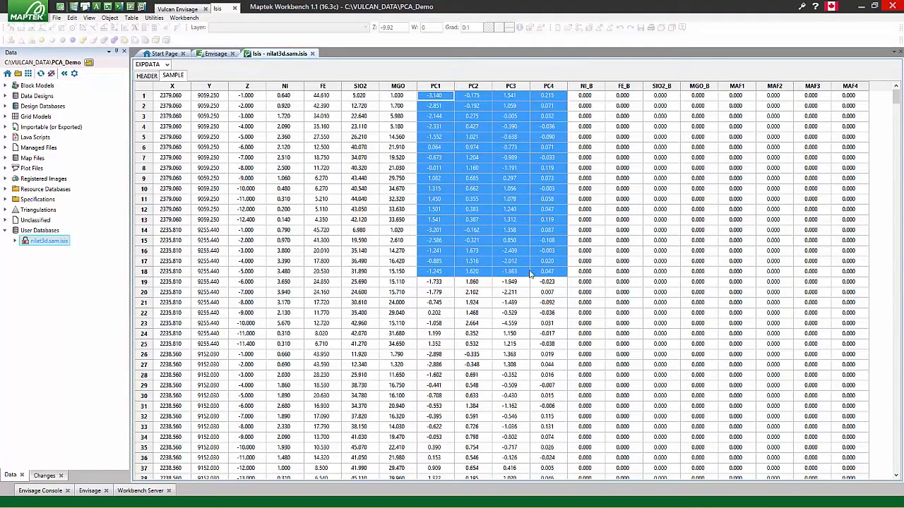
# Step: Close the sample database and load the lores_small.bmf block model into the 3D view
pyautogui.click(312, 54)
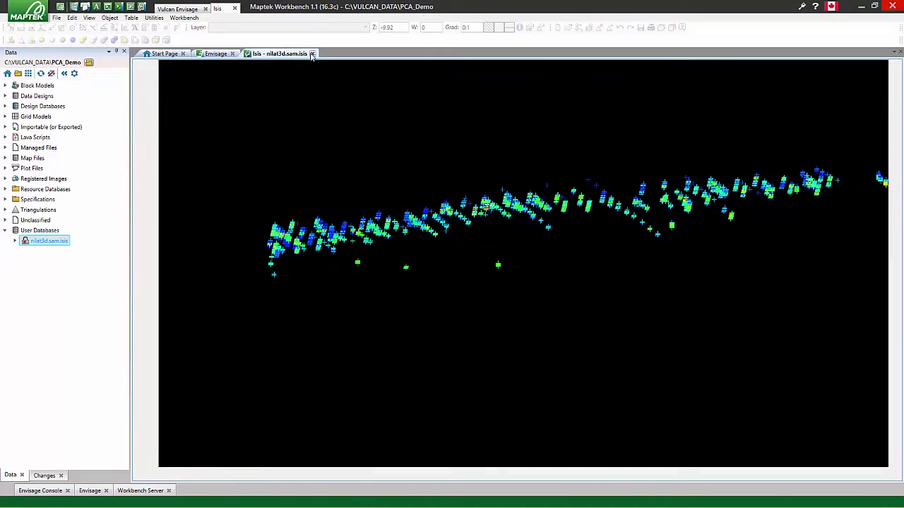
pyautogui.click(51, 74)
pyautogui.moveTo(488, 167); pyautogui.dragTo(518, 168)
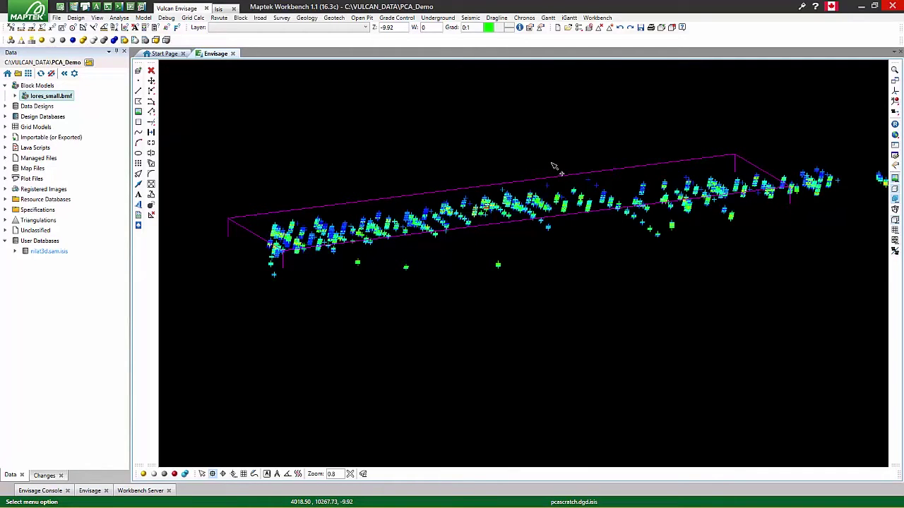
# Step: Reopen Principal Component Analysis with a.mvt.spec and scenario A, then show the Backward Transformation page
pyautogui.rightClick(622, 159)
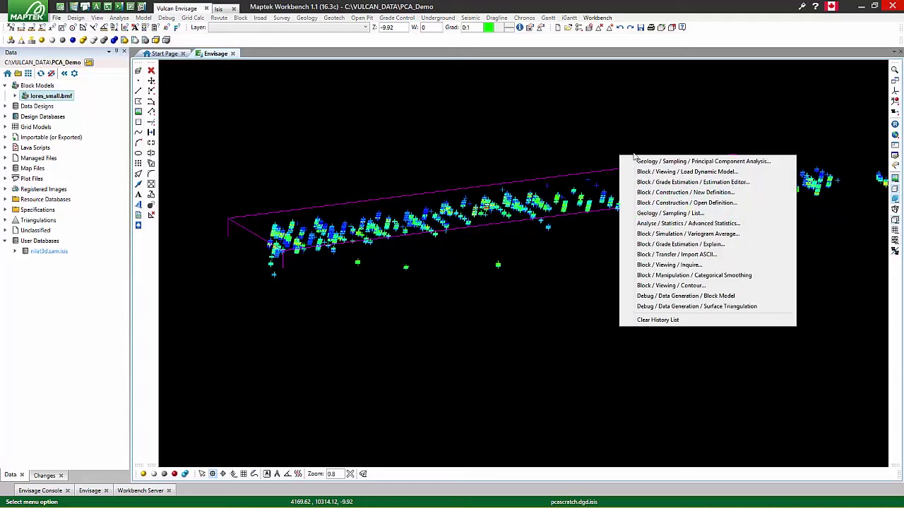
pyautogui.click(685, 161)
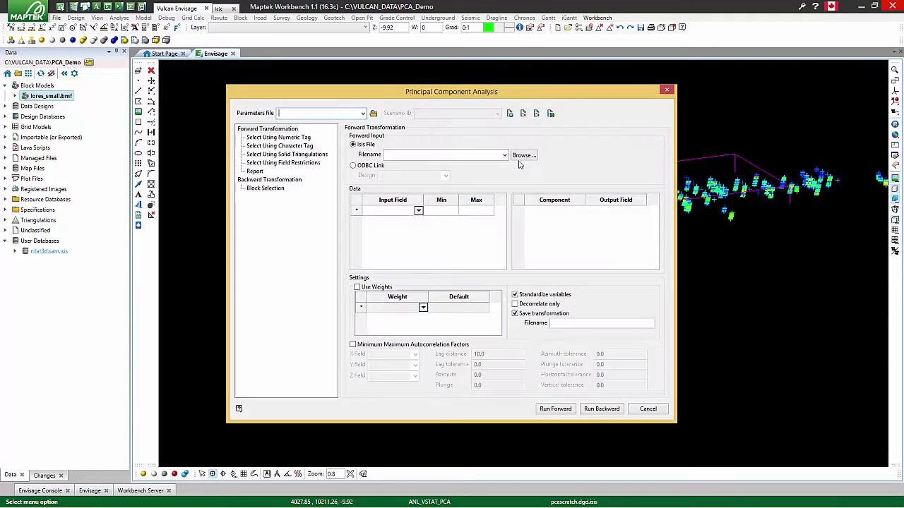
pyautogui.click(363, 113)
pyautogui.click(346, 125)
pyautogui.click(456, 115)
pyautogui.click(439, 124)
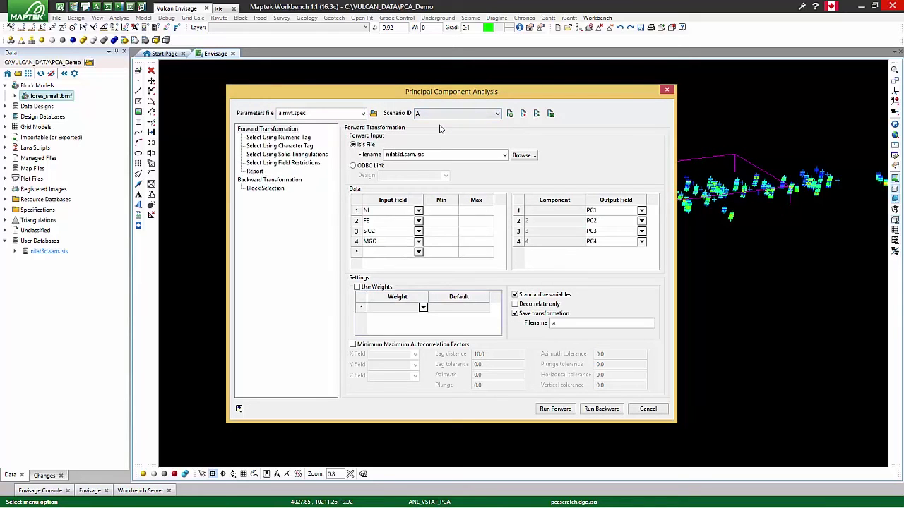
pyautogui.click(255, 180)
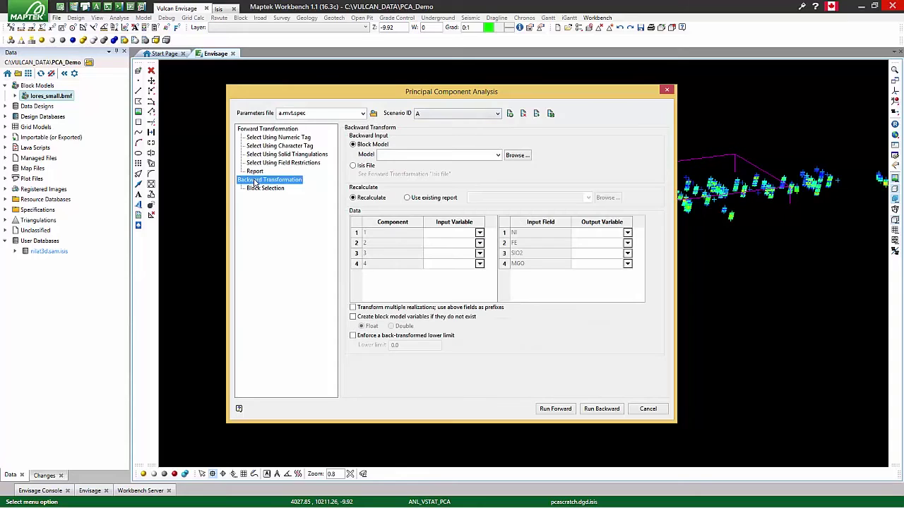
# Step: Choose lores_small.bmf as the model and reuse the existing a.pca.tfn transformation report
pyautogui.click(498, 155)
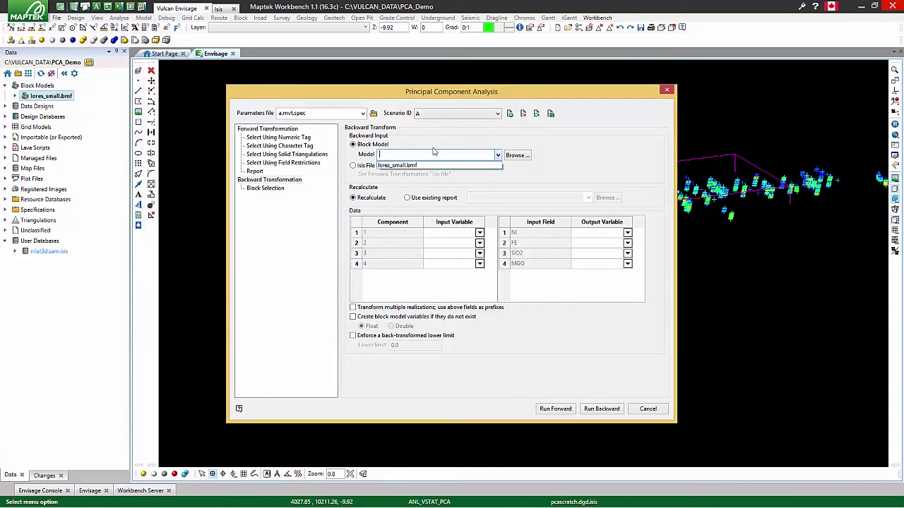
pyautogui.click(407, 166)
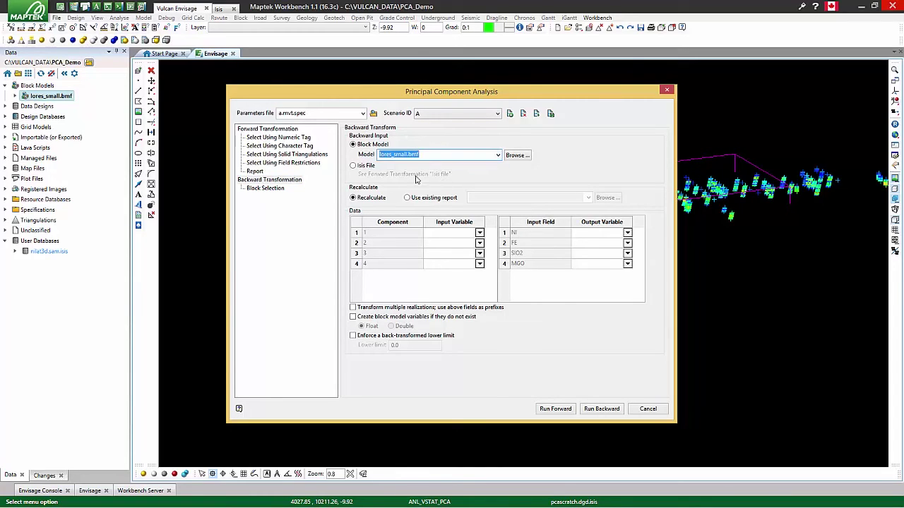
pyautogui.click(444, 197)
pyautogui.click(551, 197)
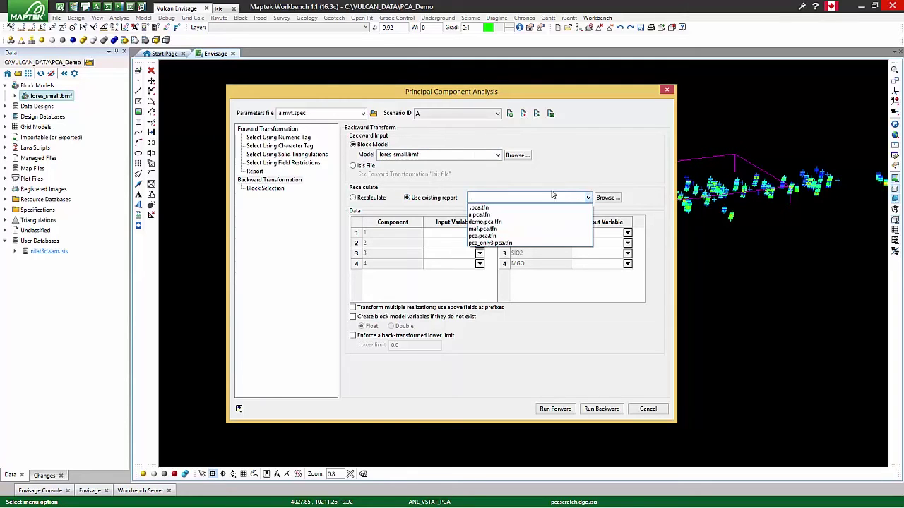
pyautogui.click(489, 214)
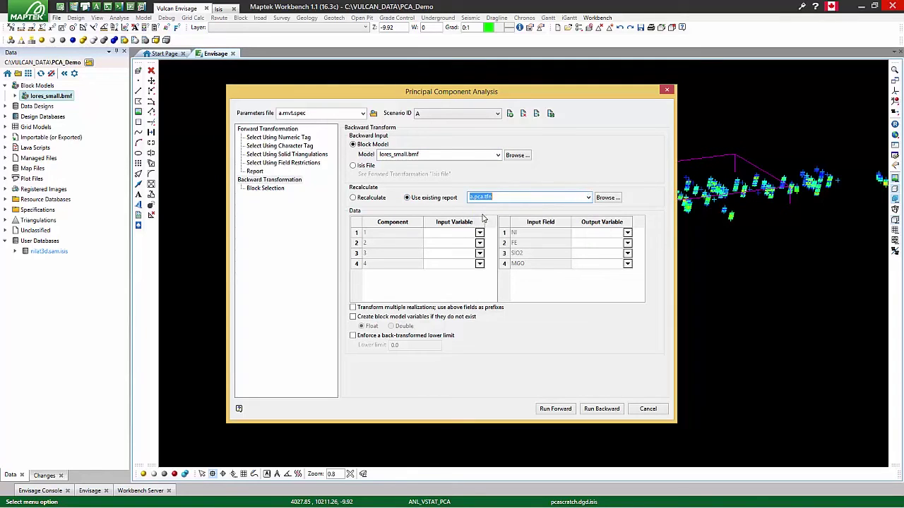
# Step: Assign pc1_0, pc2_0, pc3_0 and pc4_0 as the four component input variables
pyautogui.click(480, 233)
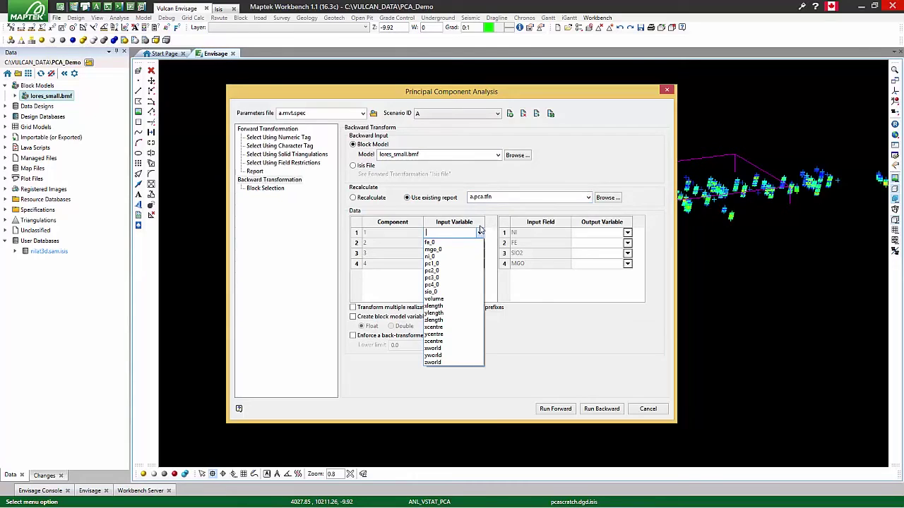
pyautogui.click(454, 263)
pyautogui.click(479, 243)
pyautogui.click(455, 280)
pyautogui.click(480, 253)
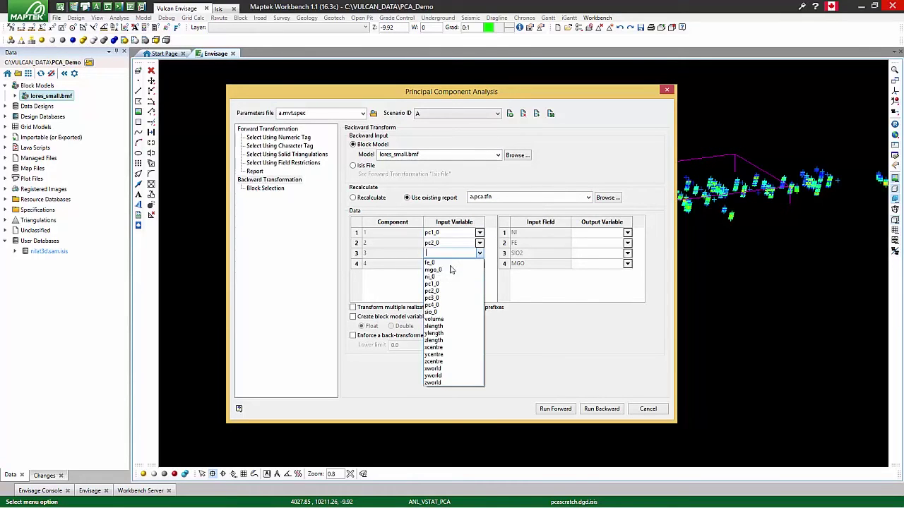
pyautogui.click(439, 302)
pyautogui.click(479, 264)
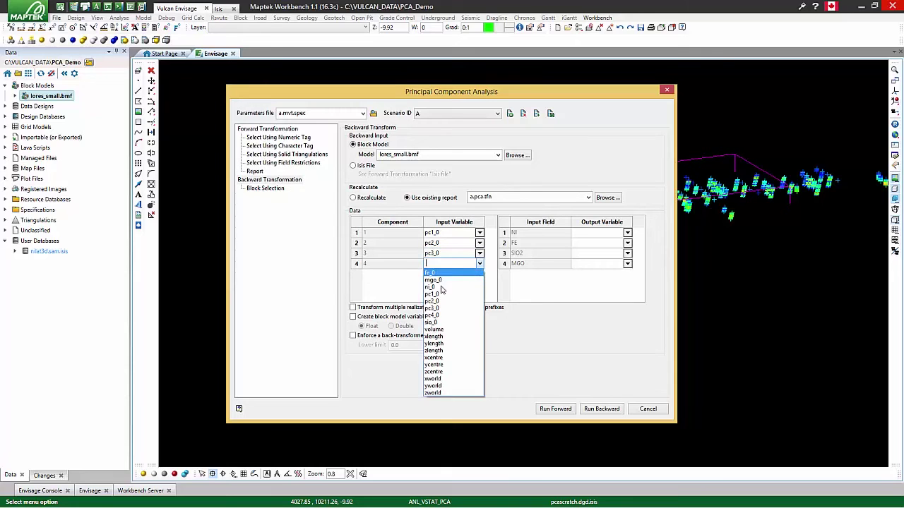
pyautogui.click(439, 318)
# Step: Set output variables ni_0, fe_0, sio_0 and mgo_0, then run the backward transformation
pyautogui.click(627, 232)
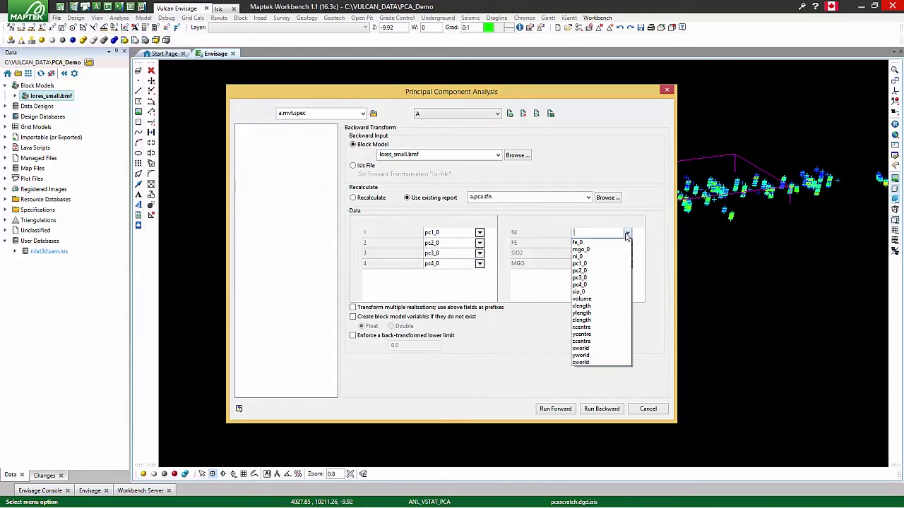
pyautogui.click(580, 256)
pyautogui.click(627, 243)
pyautogui.click(579, 252)
pyautogui.click(627, 253)
pyautogui.click(579, 311)
pyautogui.click(627, 264)
pyautogui.click(581, 279)
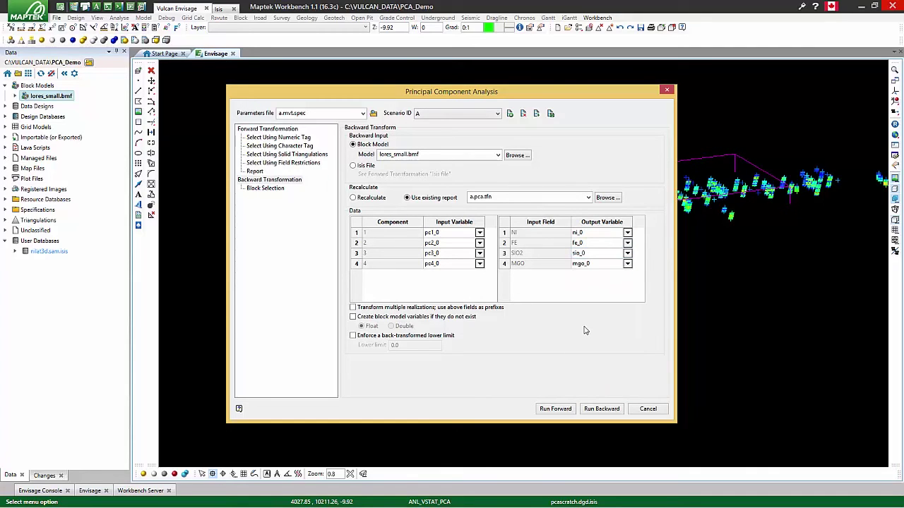
pyautogui.click(601, 408)
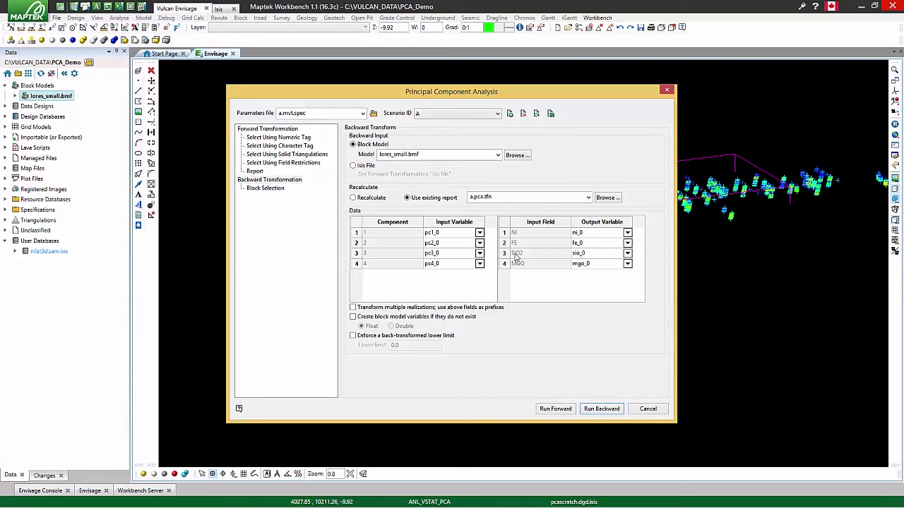
# Step: Enable Minimum Maximum Autocorrelation Factors on the Forward Transformation page, with lag distance 10.0
pyautogui.click(296, 130)
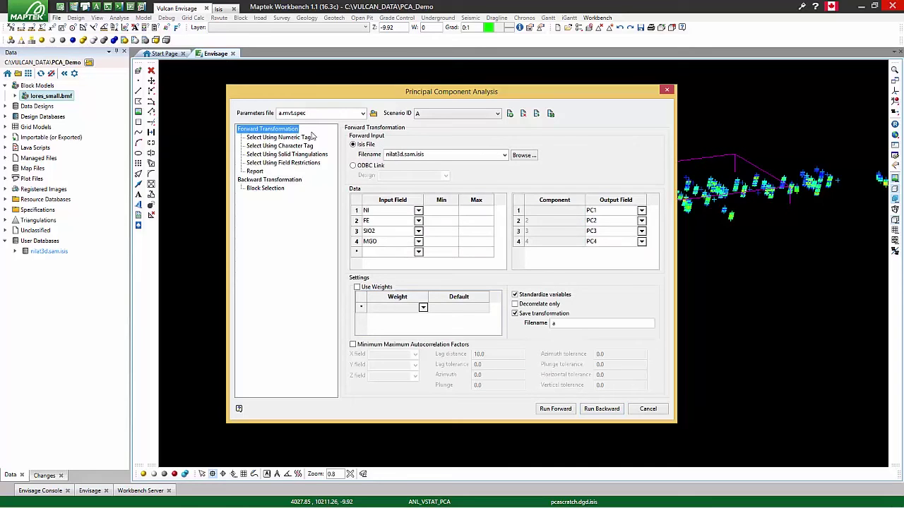
pyautogui.click(385, 346)
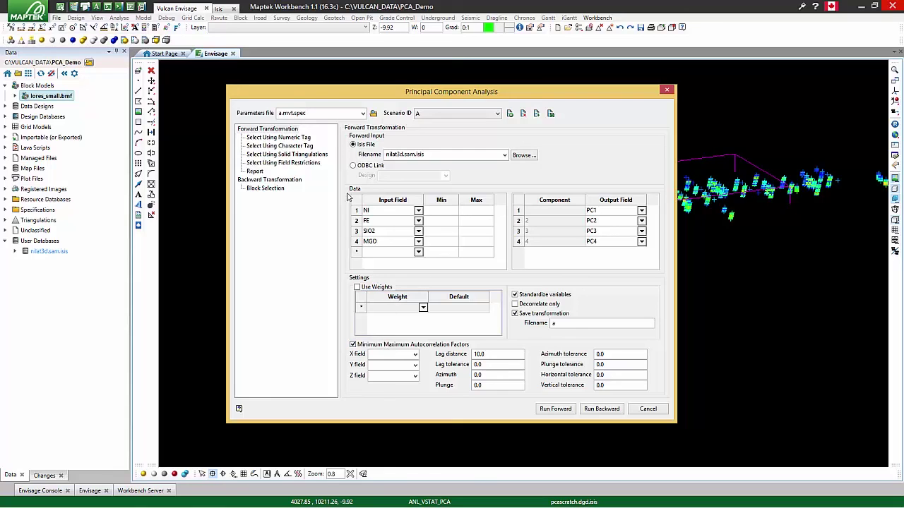
# Step: Switch back to the Backward Transformation page showing lores_small.bmf and a.pca.tfn
pyautogui.click(283, 181)
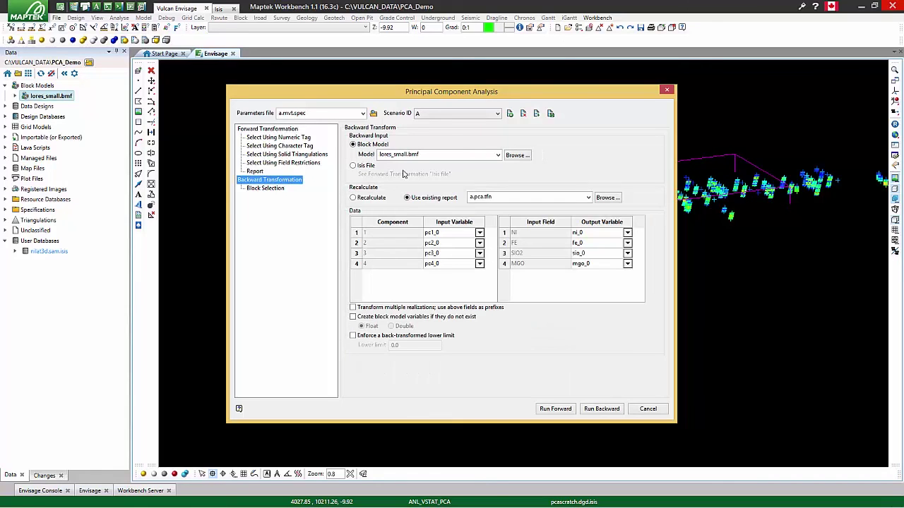